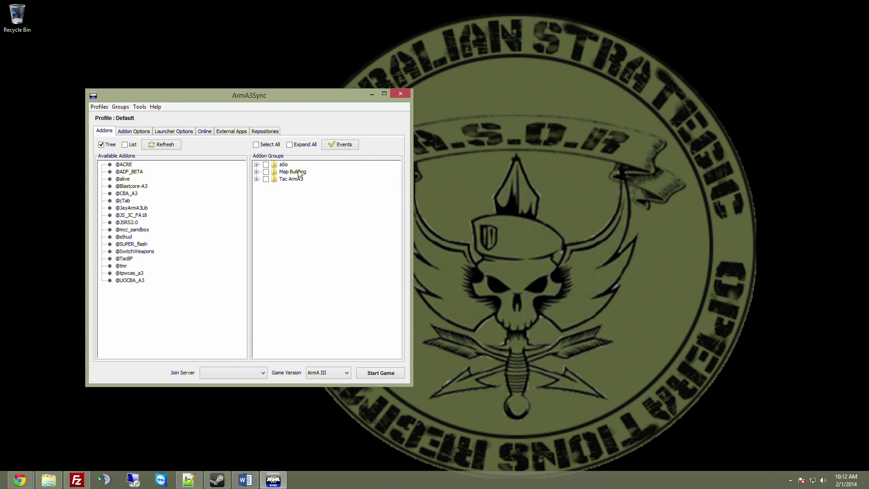
drag(177, 97, 202, 107)
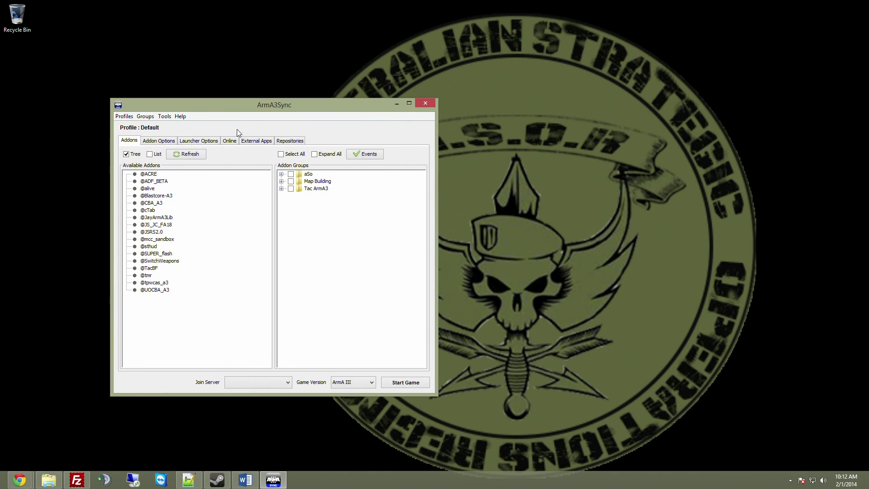
click(291, 141)
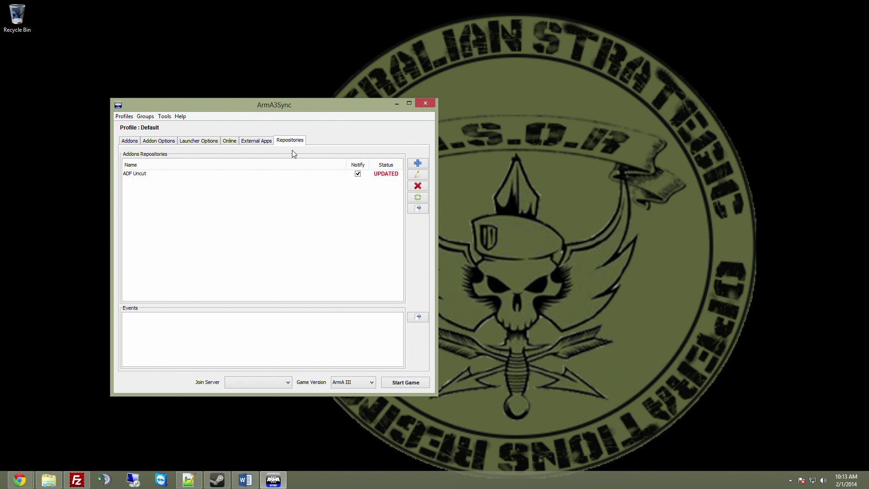
click(418, 164)
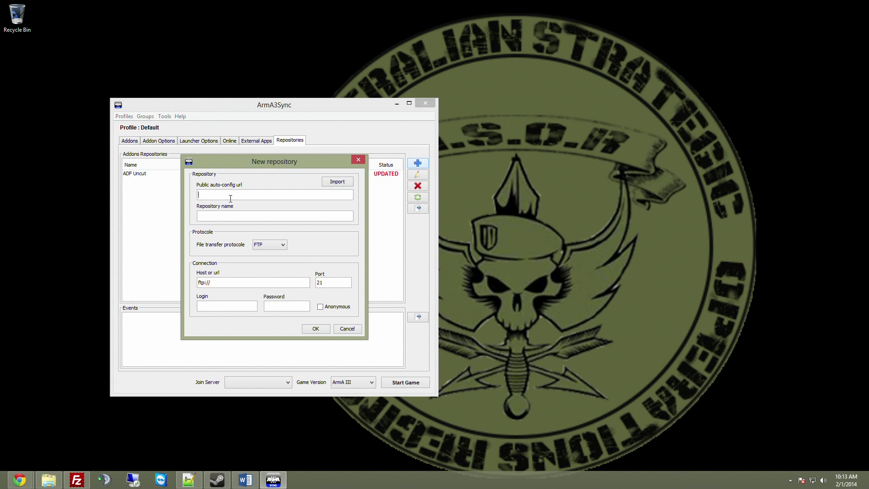
click(246, 199)
text(http://mods.asor.com.au/.a3s/autoconfig.html)
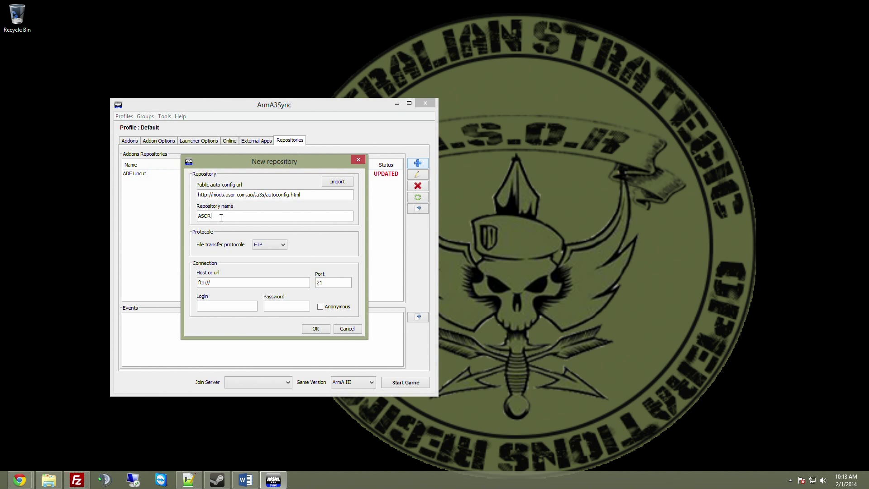
click(338, 182)
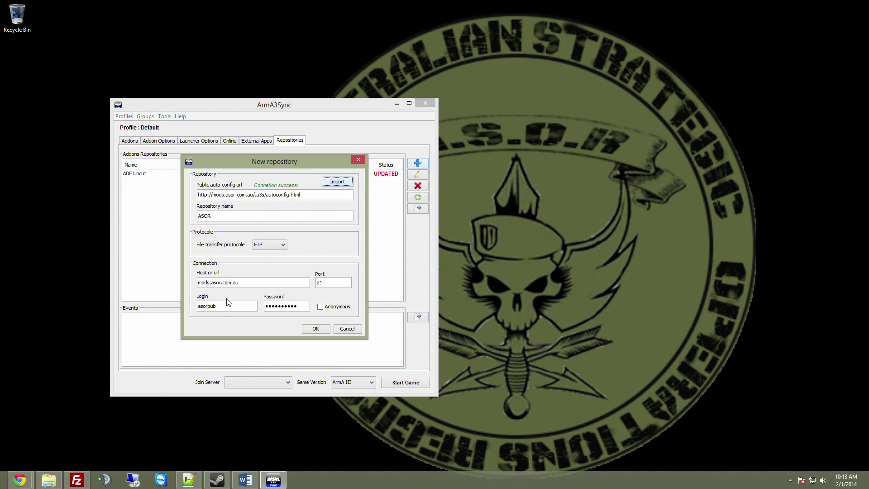
click(316, 329)
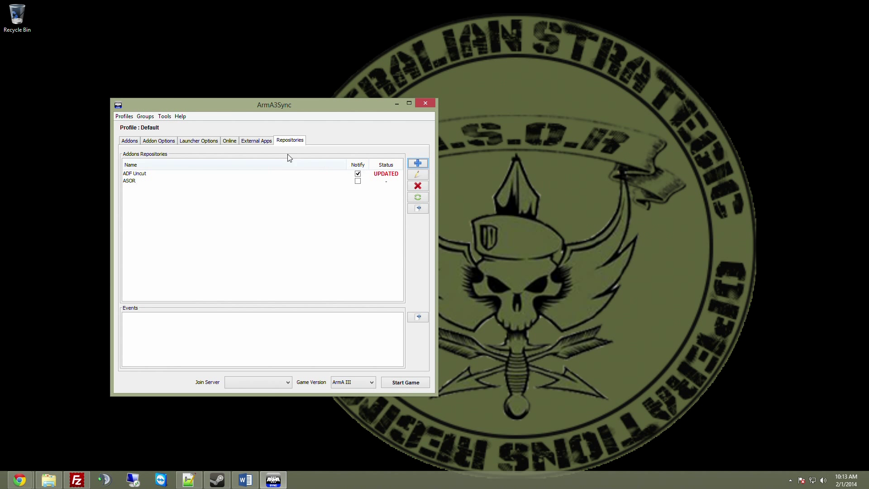
Connect to the ASOR repository and check it for addons against the default Arma 3 destination folder
click(136, 181)
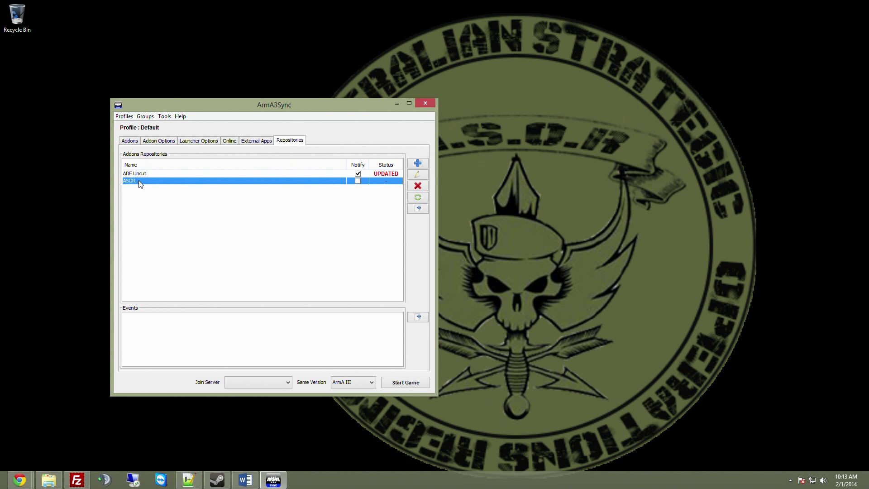
click(419, 210)
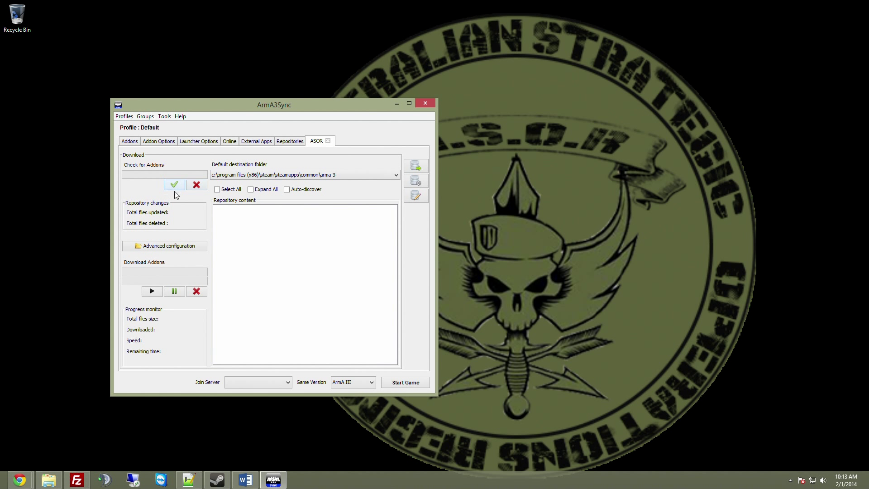
click(176, 185)
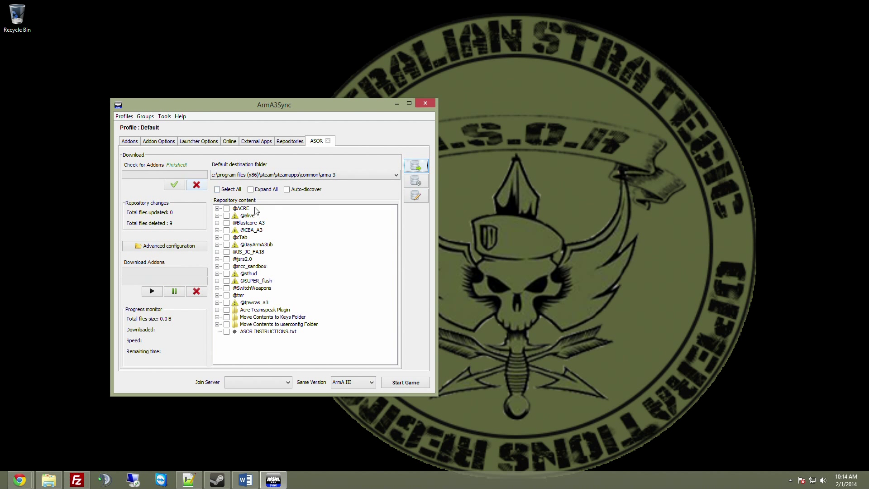
click(226, 245)
click(226, 281)
click(227, 274)
click(227, 266)
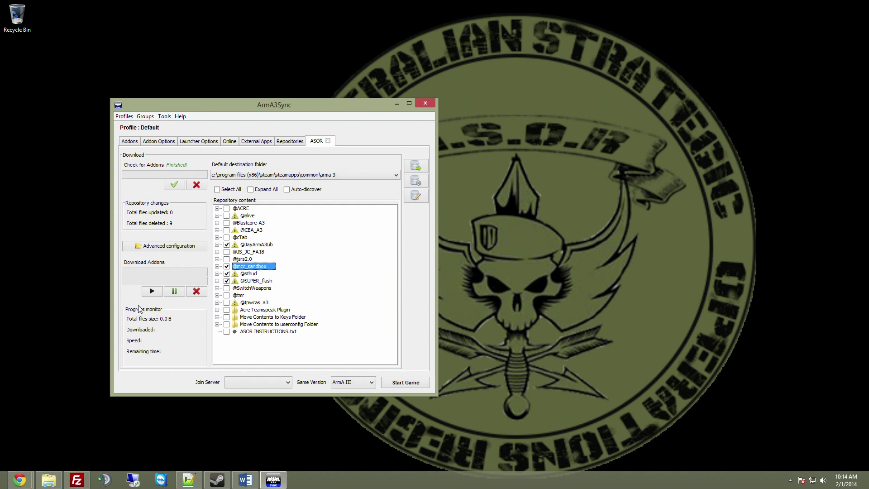
click(152, 292)
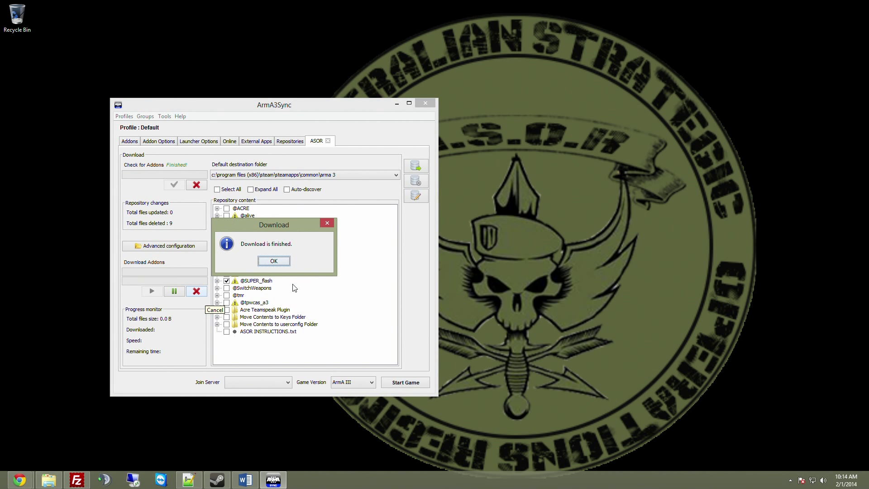
click(274, 262)
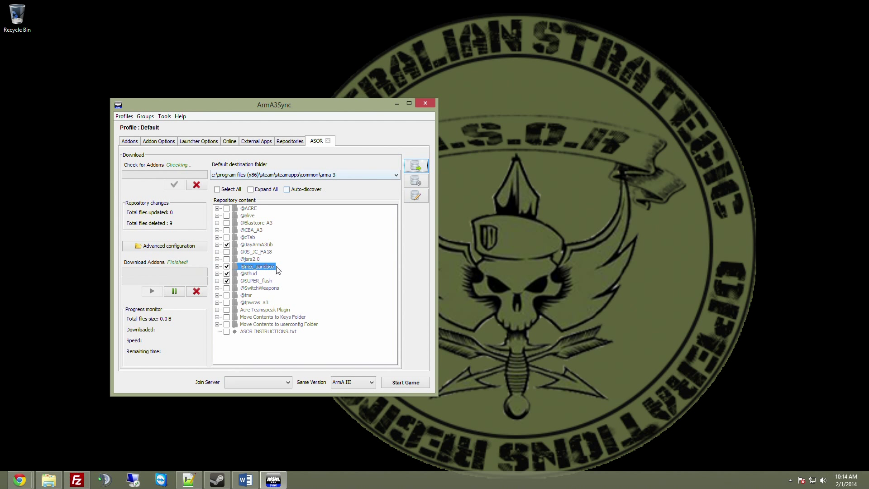
Create an addon group from the ASOR Ops event and expand it to show its addons
click(130, 142)
click(372, 155)
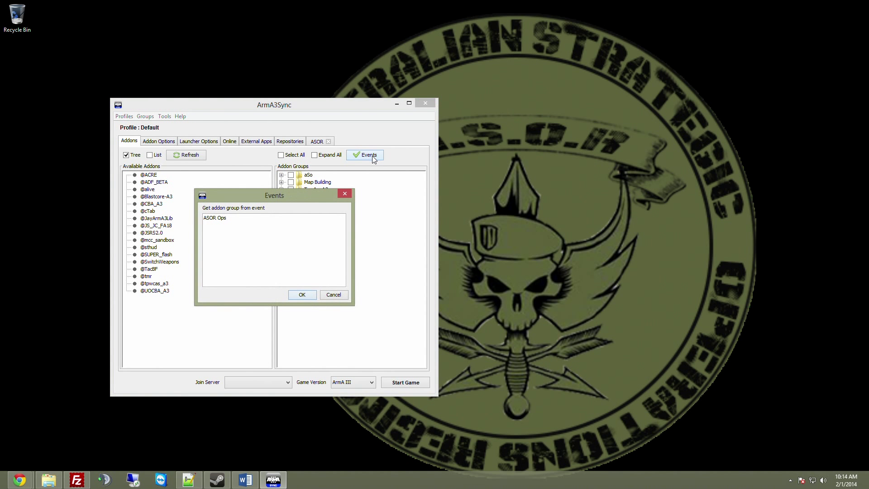
click(243, 231)
click(302, 295)
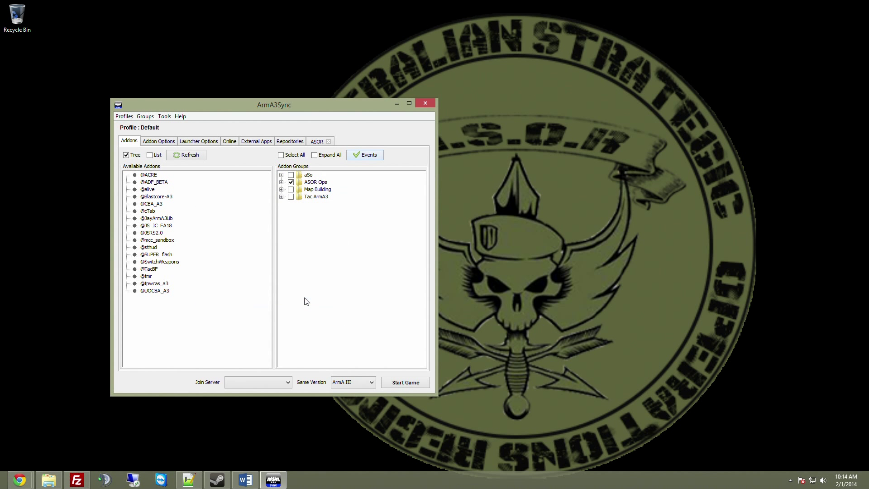
click(281, 183)
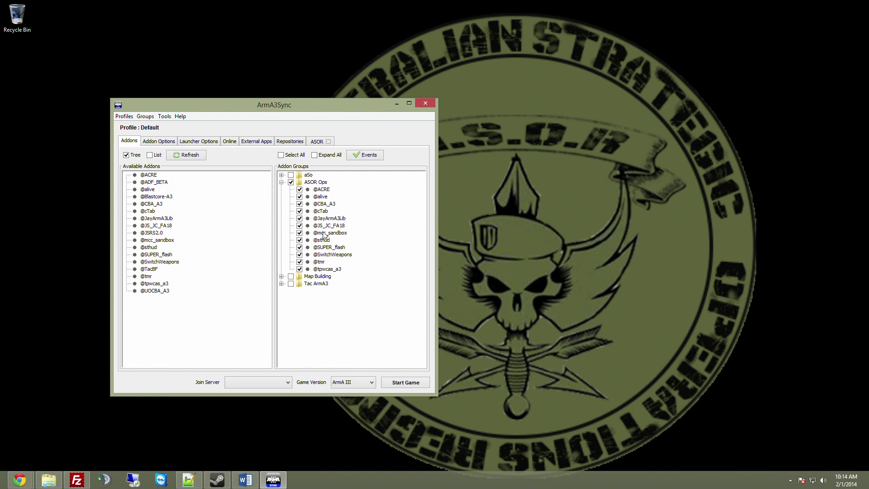
click(155, 183)
drag(325, 206, 326, 206)
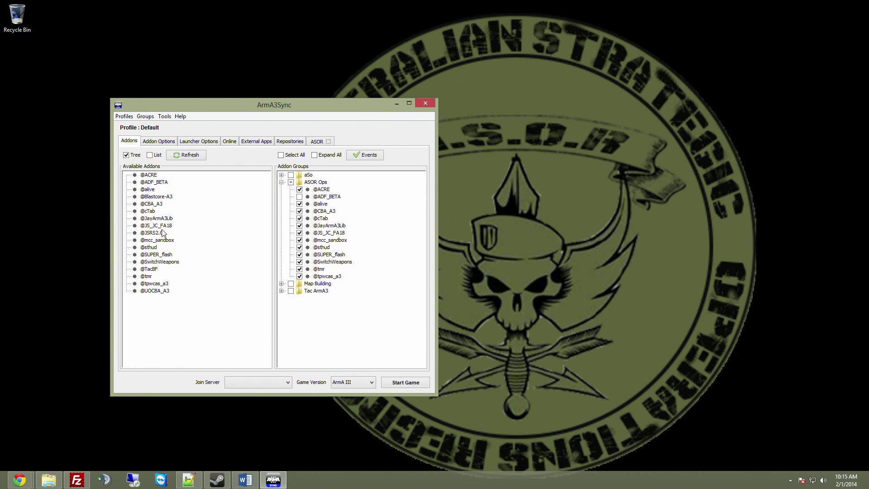
drag(154, 235, 327, 230)
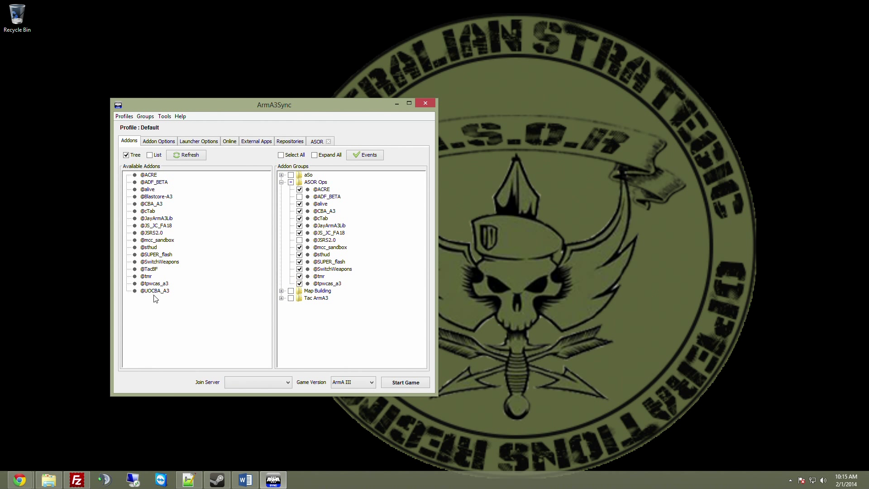
drag(158, 197, 316, 182)
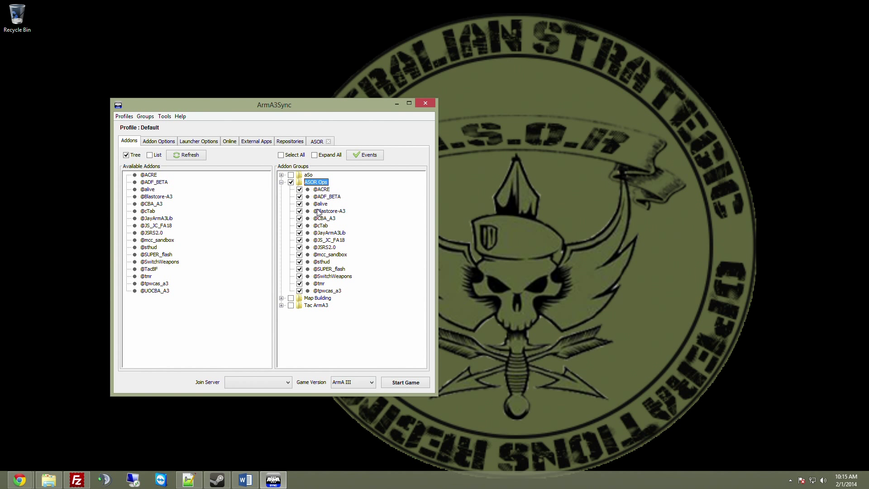
click(281, 182)
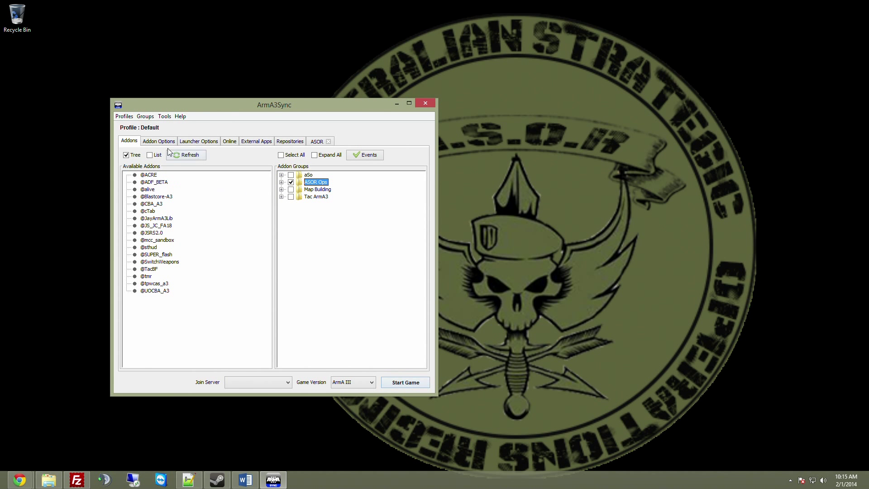
Enable No Splash Screen in the launcher options and leave Default World Empty enabled
click(191, 141)
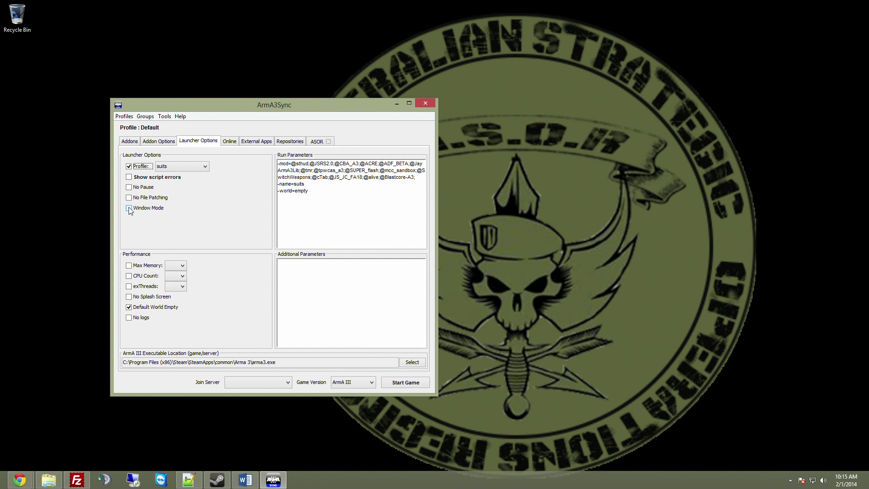
click(184, 166)
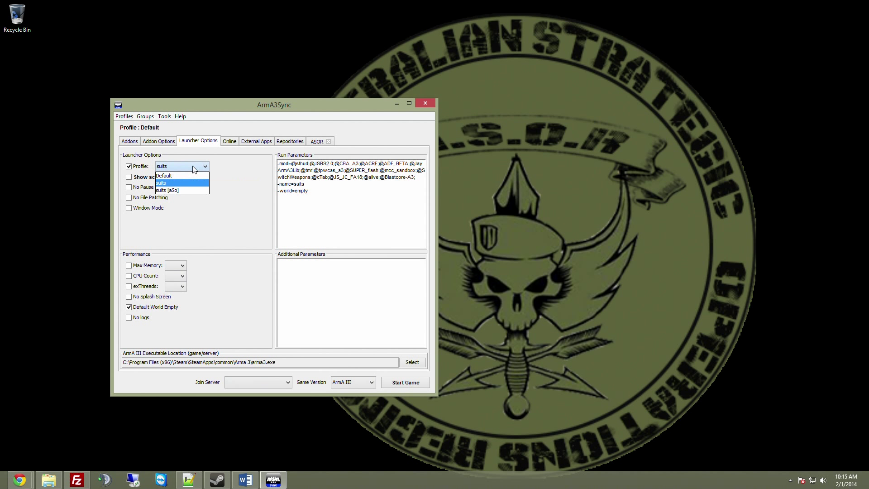
click(130, 297)
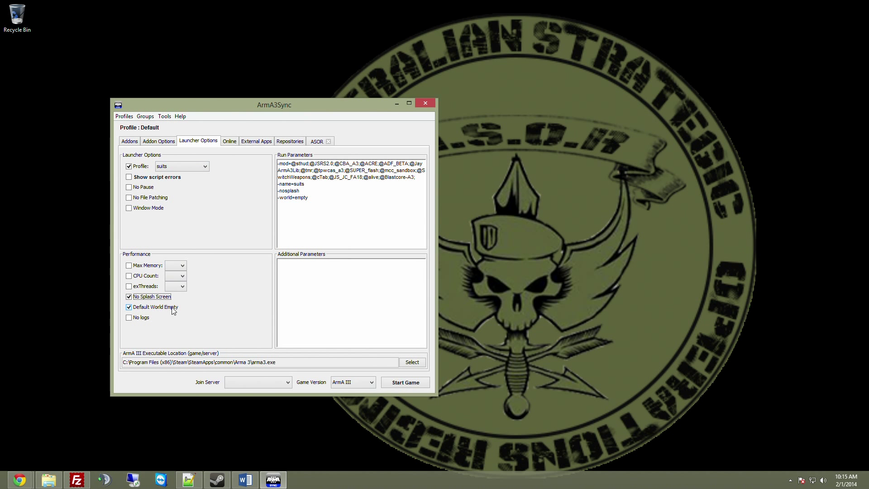
click(129, 309)
click(129, 308)
click(129, 308)
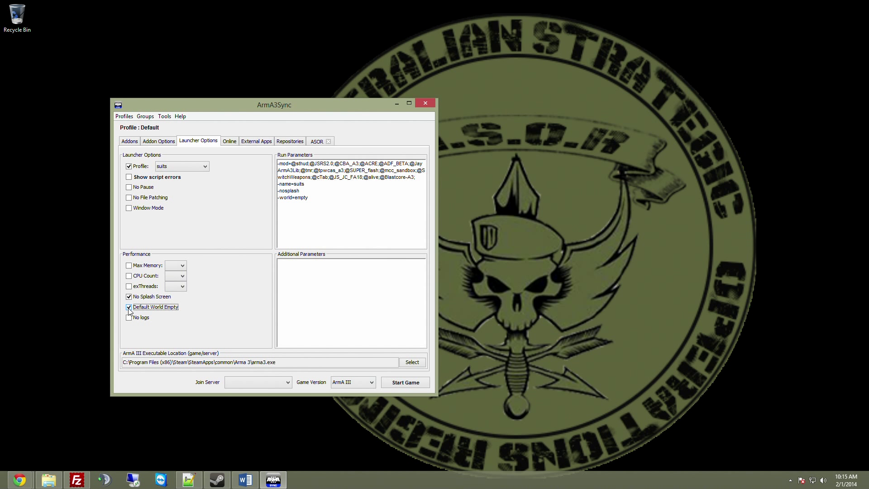
click(129, 141)
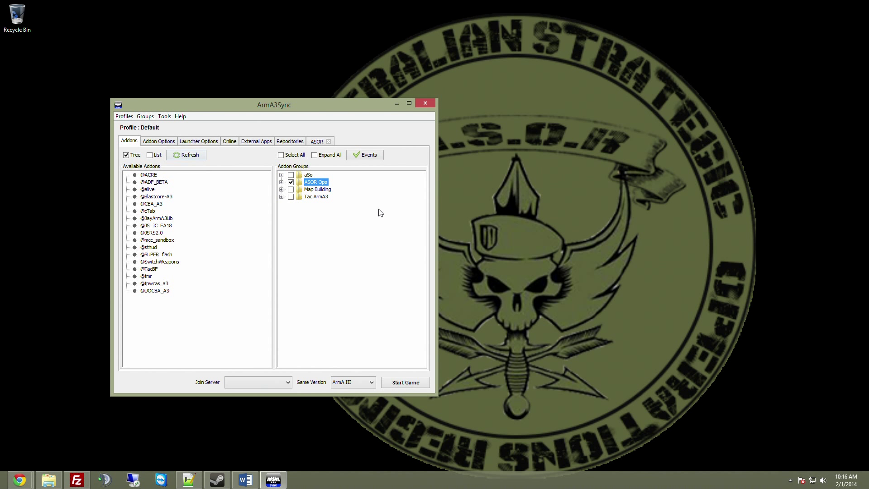
click(281, 197)
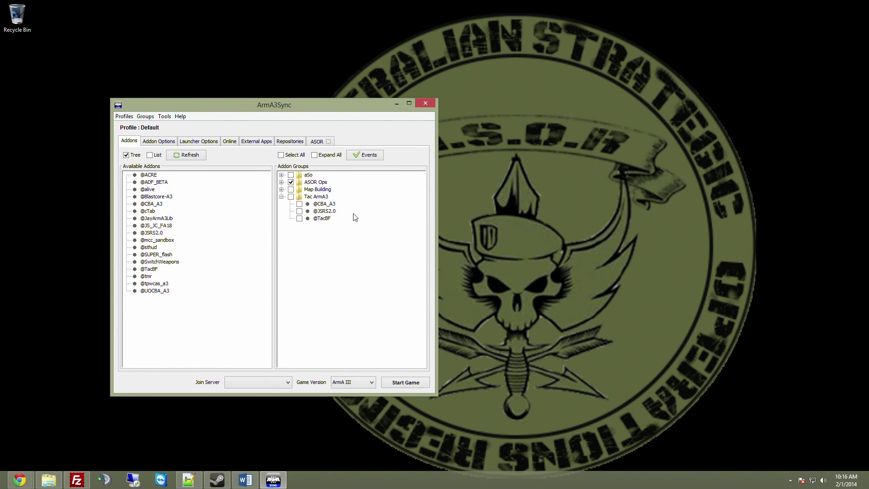
right_click(321, 243)
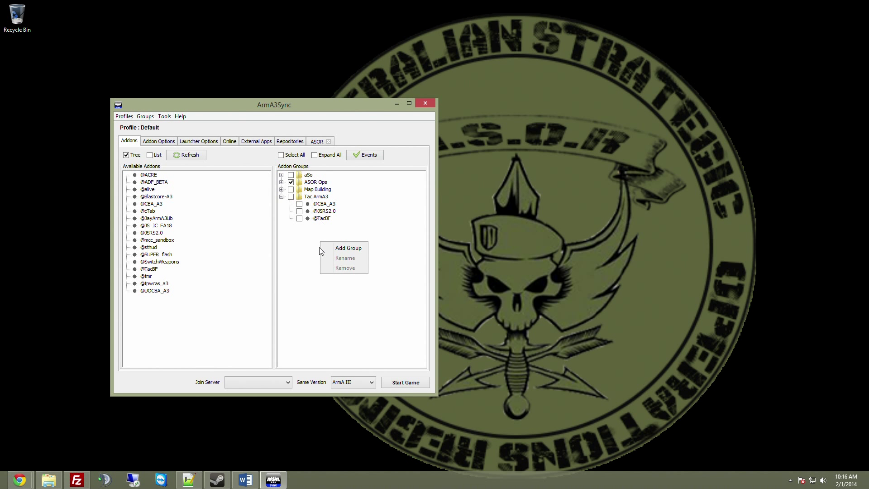
click(349, 248)
click(273, 263)
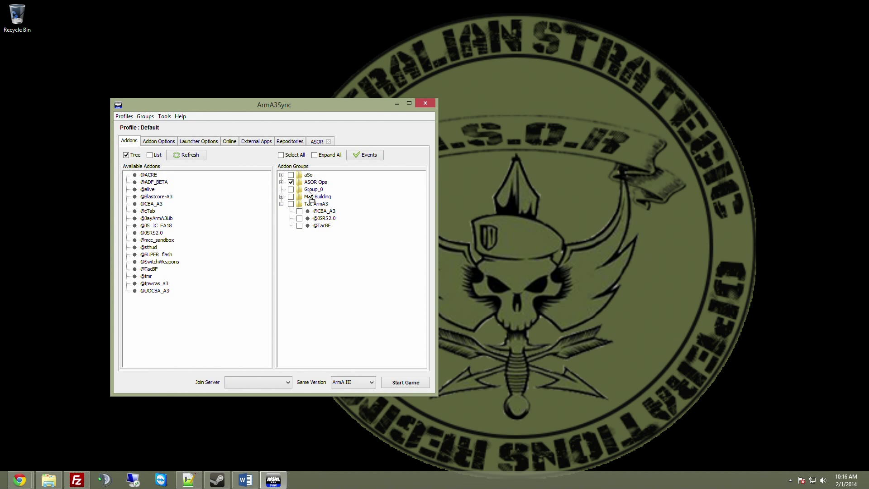
drag(309, 193, 309, 191)
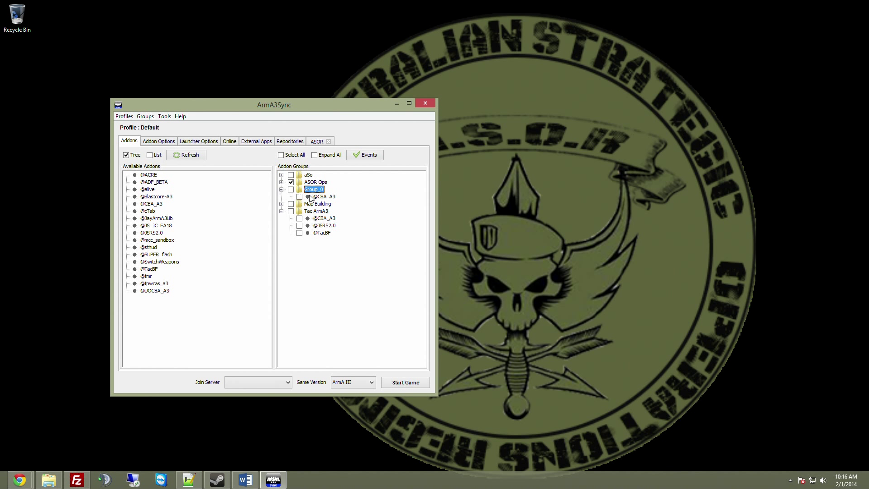
Disable the ASOR Ops group, enable the new group instead, and review the resulting launch parameters
click(292, 183)
click(291, 189)
click(199, 142)
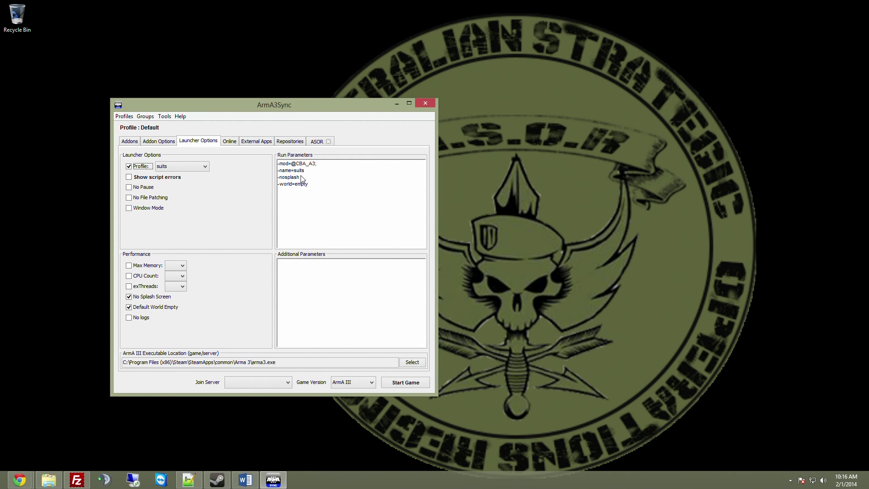
click(162, 143)
click(128, 140)
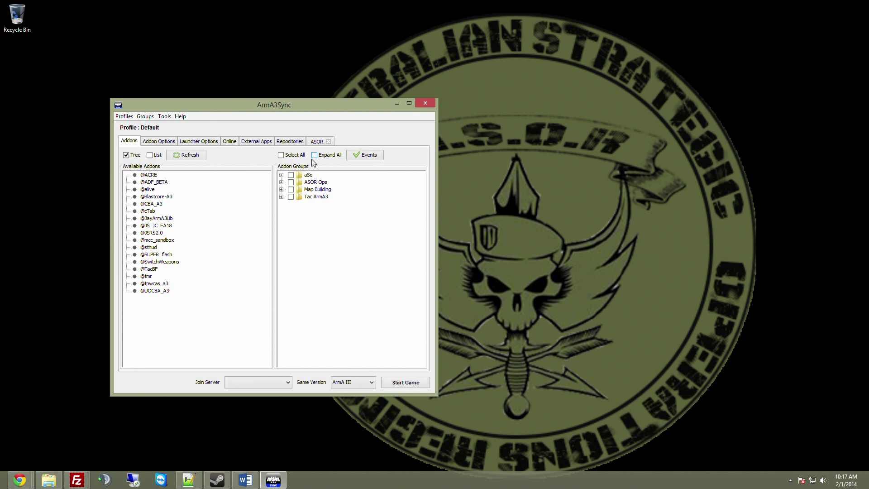
Check the ASOR repository for addon updates again and return to its content list
click(315, 142)
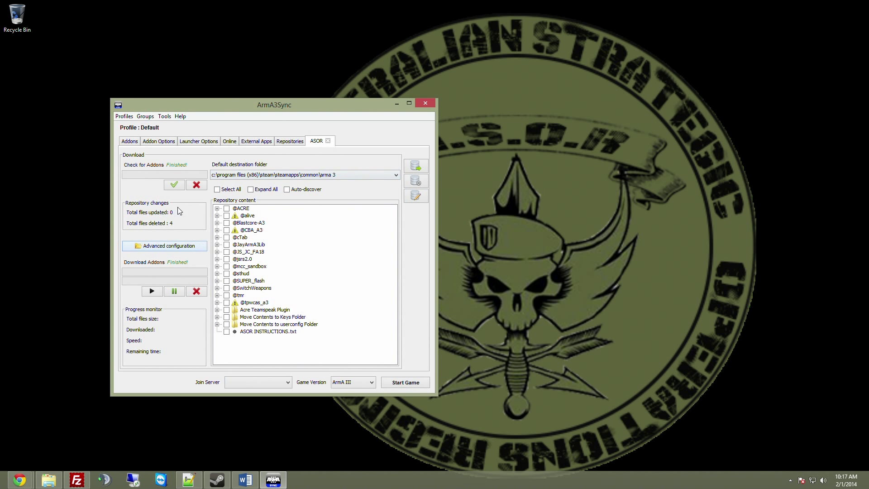
click(175, 185)
click(130, 142)
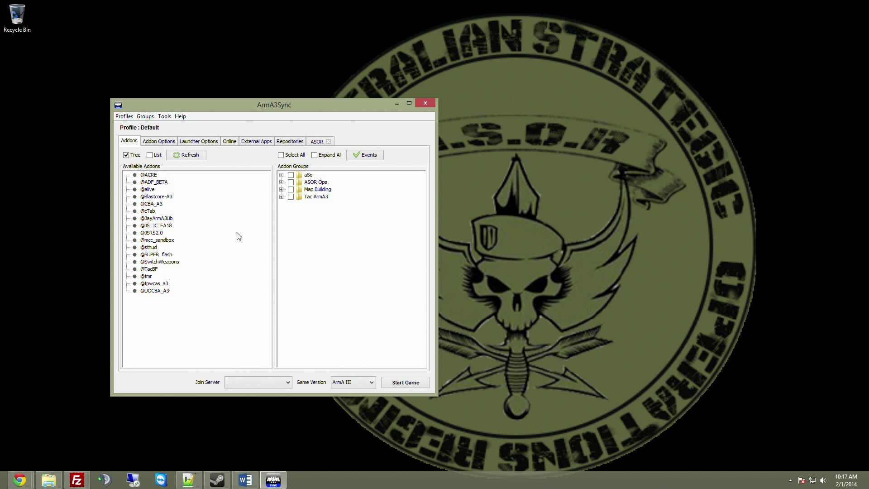
click(317, 142)
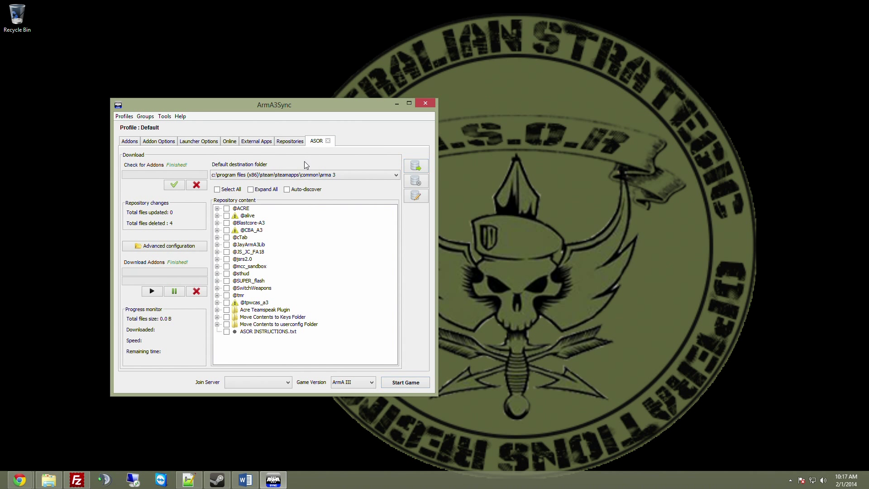
Examine the Acre Teamspeak Plugin, Move Contents to Keys Folder and Move Contents to userconfig Folder entries in the ASOR repository content
click(245, 262)
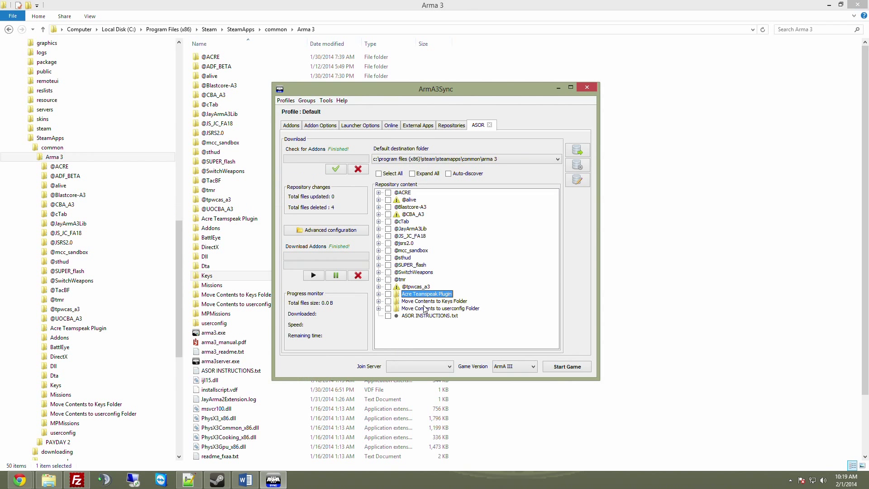
click(422, 302)
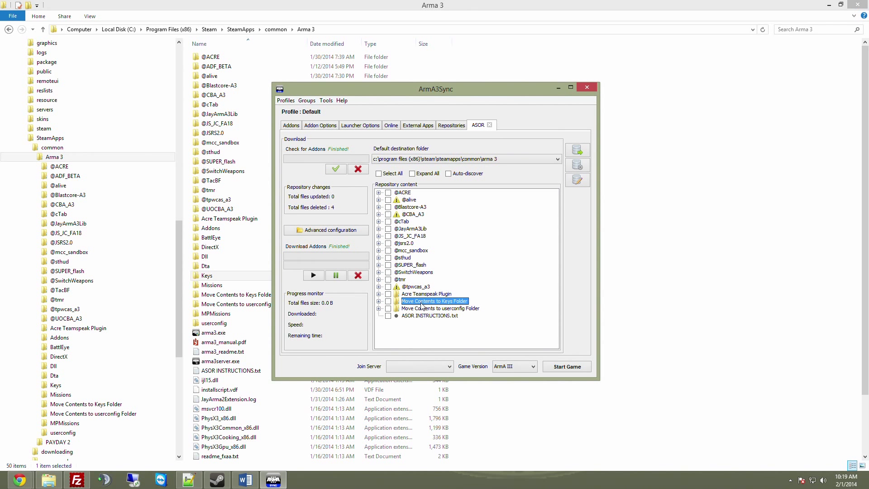
click(422, 309)
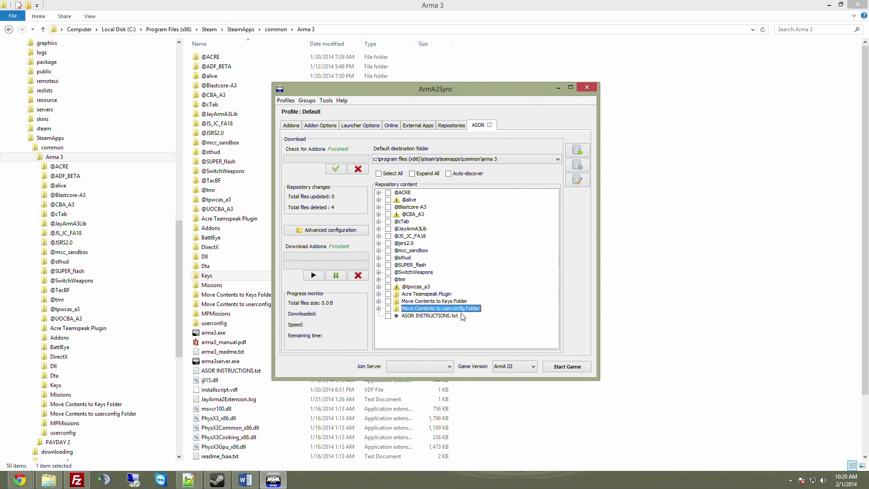
click(421, 302)
click(417, 309)
click(423, 302)
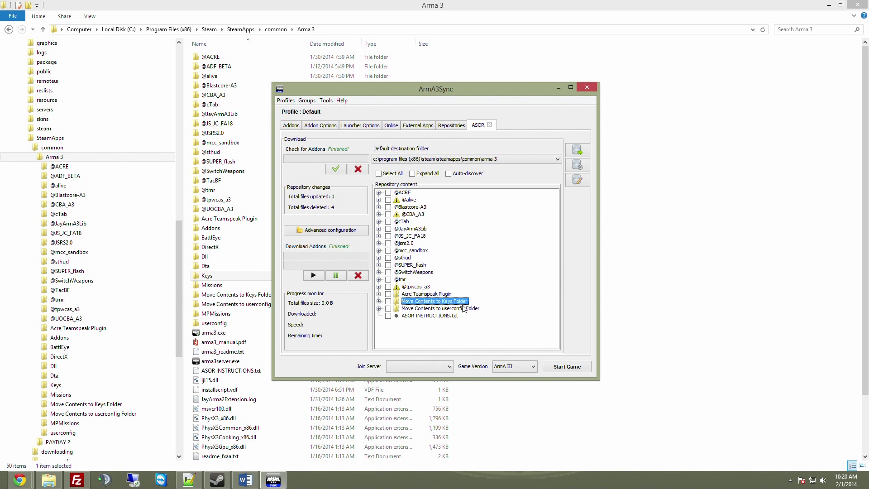
click(452, 310)
click(407, 296)
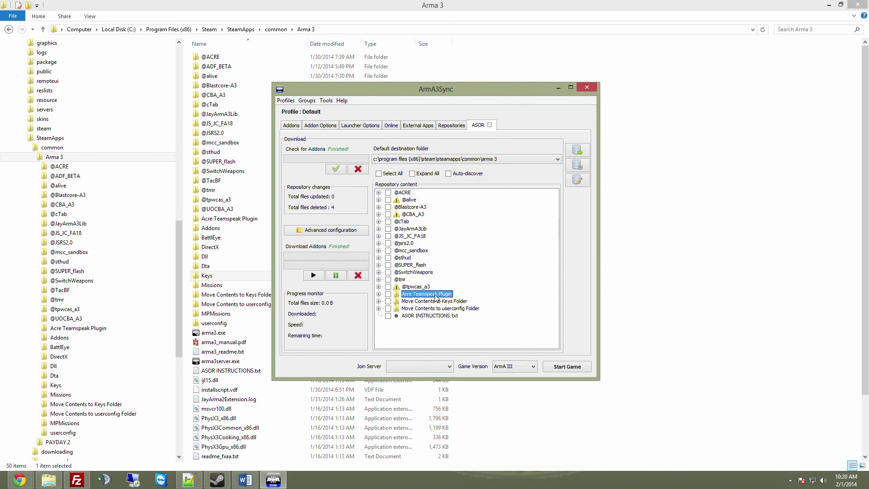
Switch to File Explorer and locate the Acre Teamspeak Plugin and two Move Contents folders in the Arma 3 folder
click(54, 157)
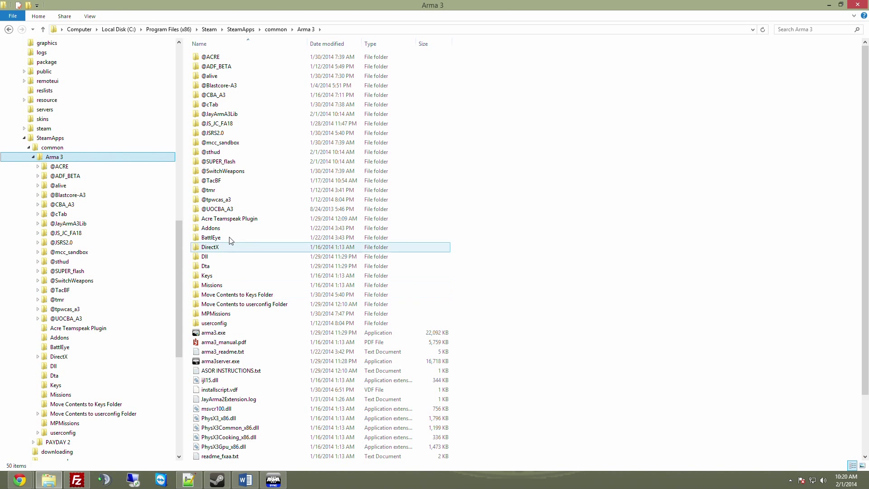
click(227, 220)
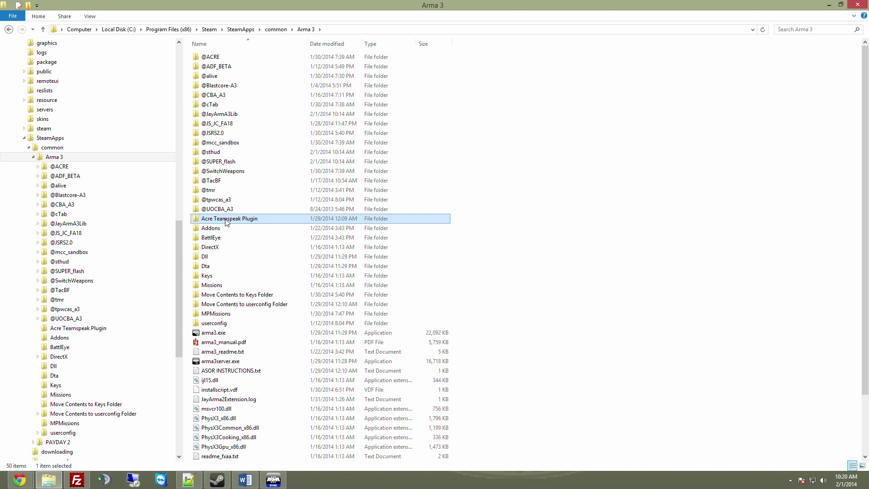
click(234, 295)
click(235, 304)
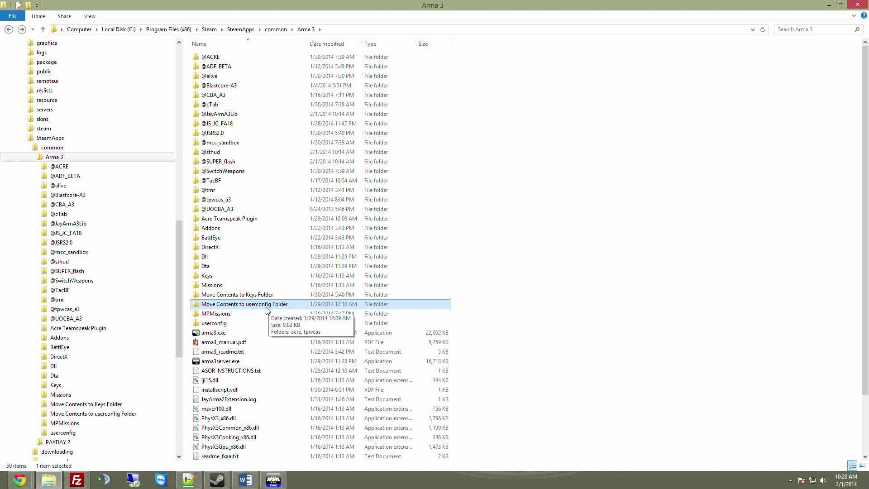
Compare the contents of the userconfig folder with those of Move Contents to userconfig Folder
double_click(214, 324)
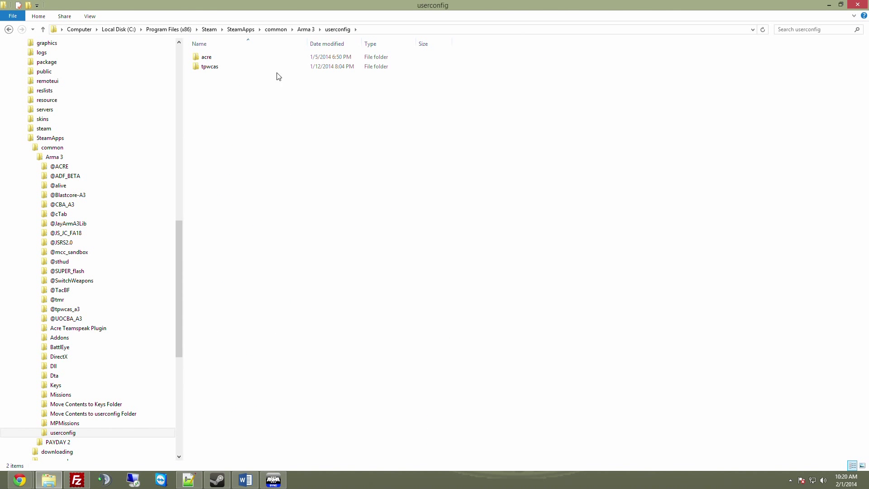
click(8, 29)
double_click(241, 303)
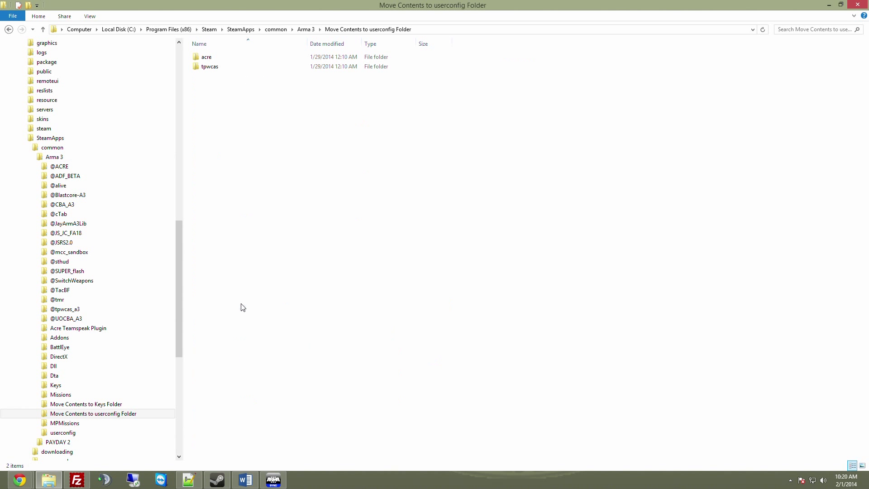
key(BackSpace)
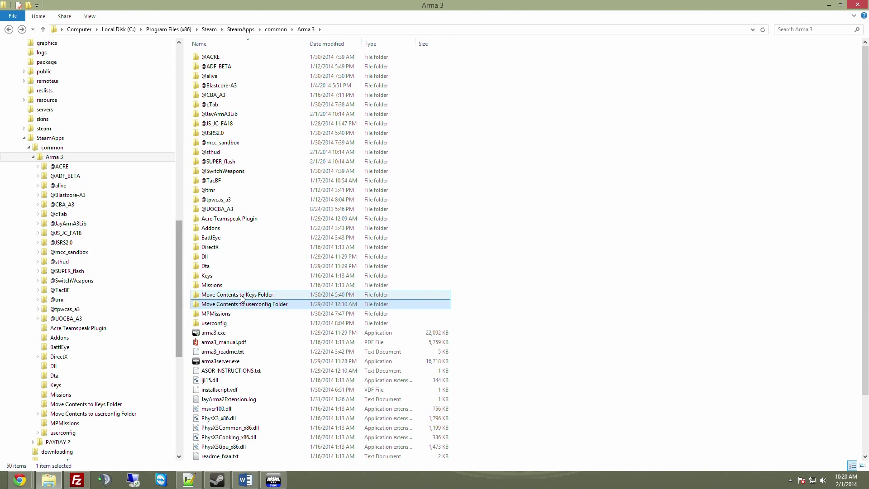
Copy all files from Move Contents to Keys Folder into the Arma 3 Keys folder
double_click(241, 295)
drag(262, 195, 196, 60)
key(BackSpace)
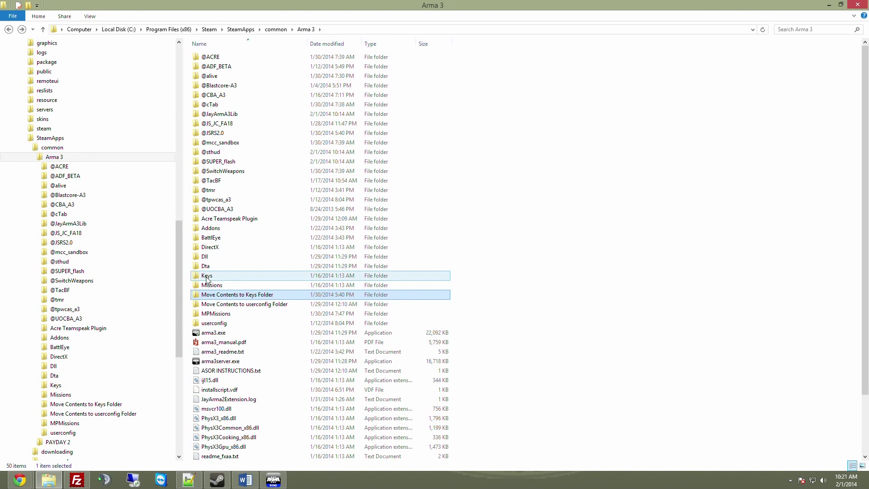
double_click(242, 276)
right_click(261, 143)
click(287, 201)
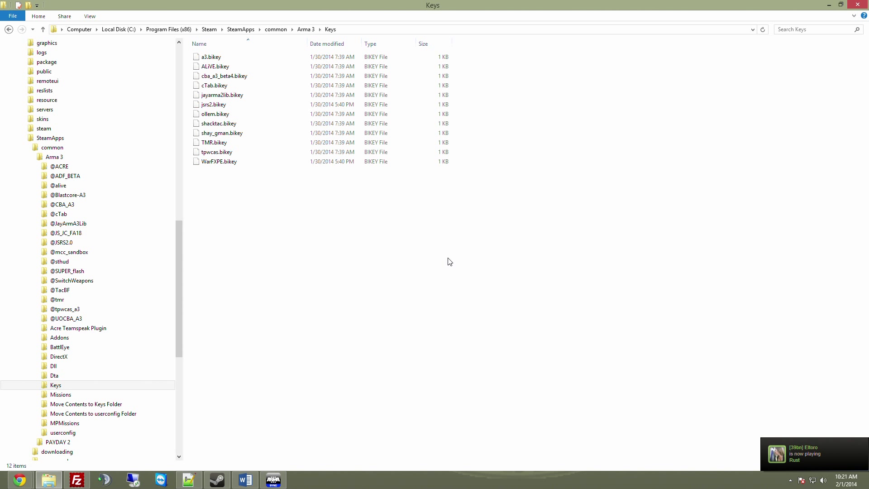
Open the Acre Teamspeak Plugin folder inside Arma 3 and select acre_win64.dll
click(55, 157)
double_click(228, 223)
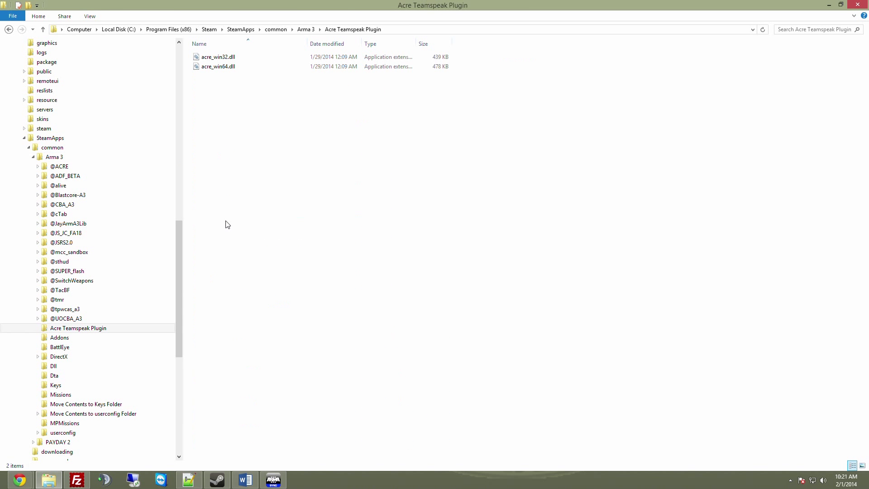
click(231, 69)
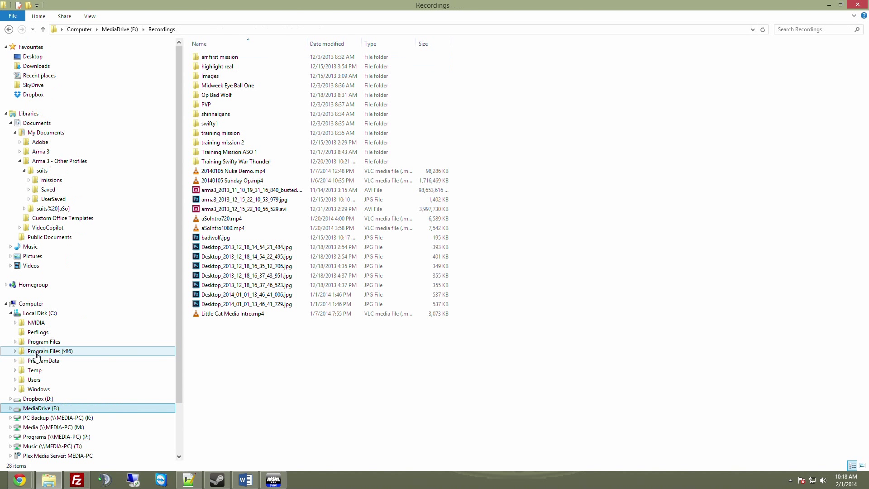
Open the TeamSpeak 3 Client plugins folder under Program Files and locate acre_win64.dll there
click(55, 342)
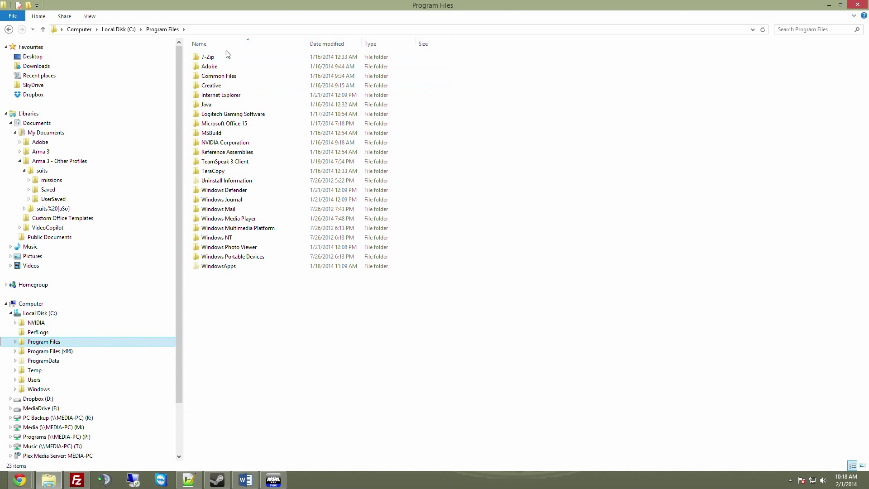
double_click(227, 162)
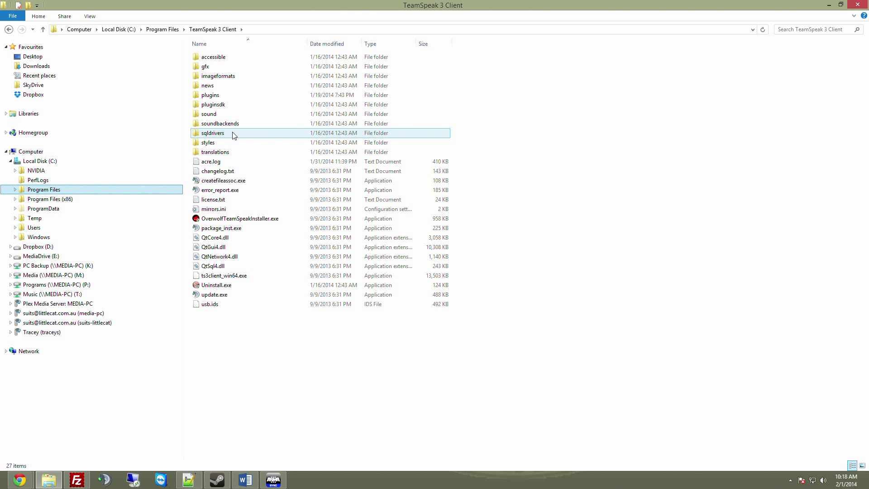
double_click(213, 95)
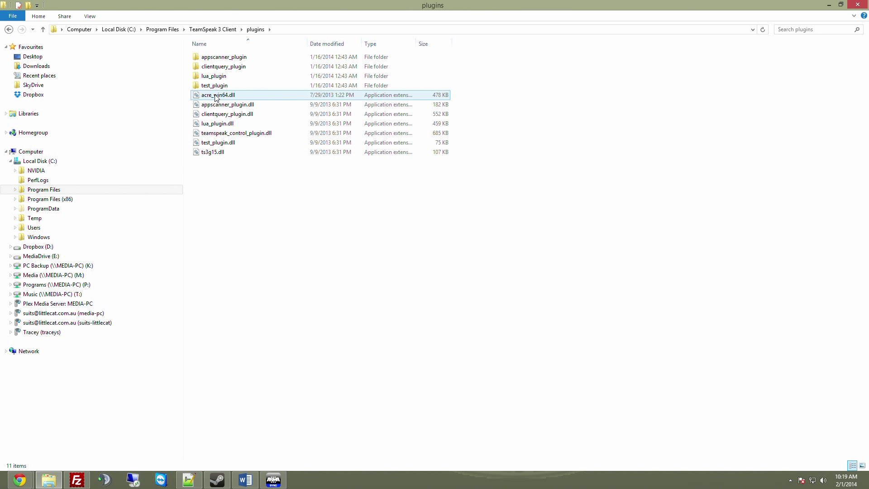
click(218, 97)
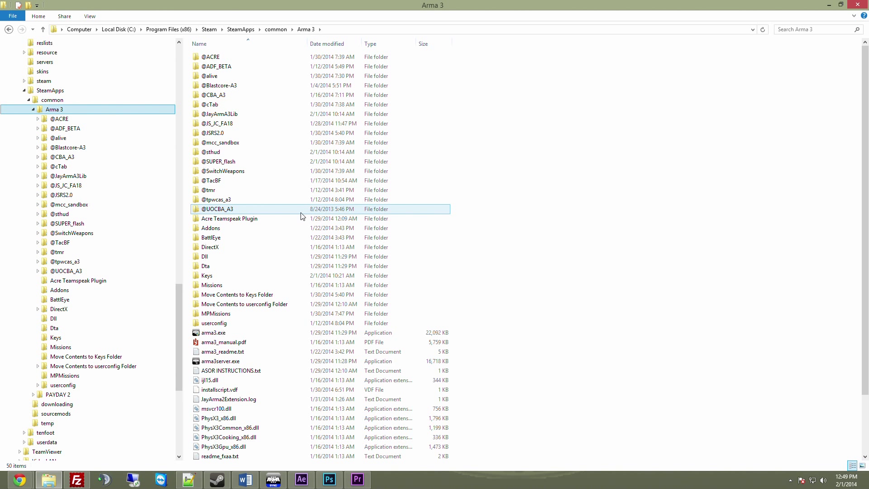
Check the run-as-administrator setting in the compatibility properties of arma3.exe and accept the dialog
mouse_move(303, 216)
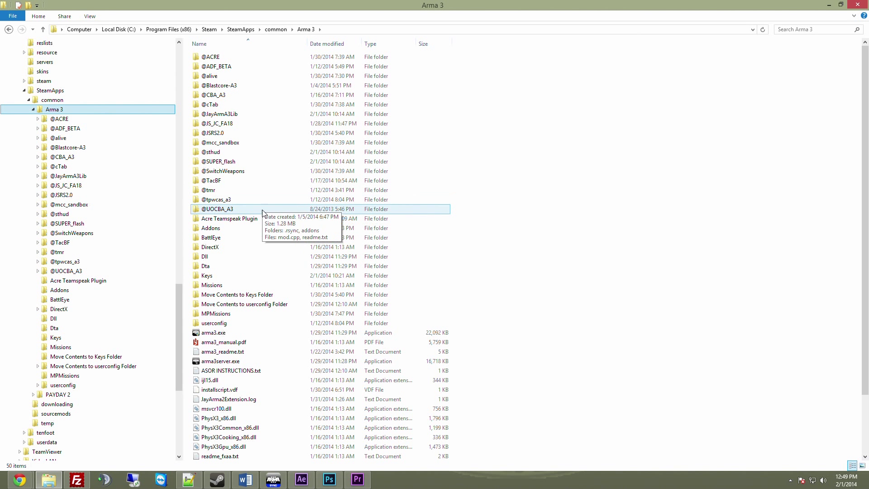
mouse_move(230, 333)
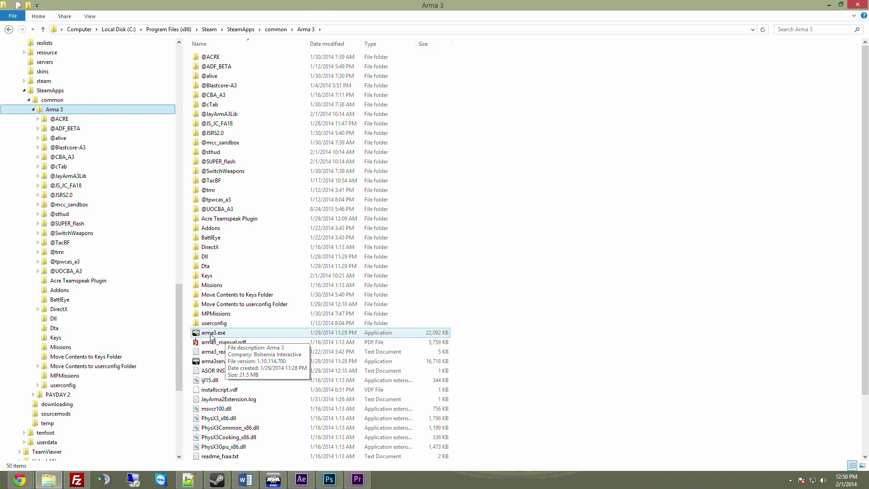
right_click(210, 336)
click(243, 327)
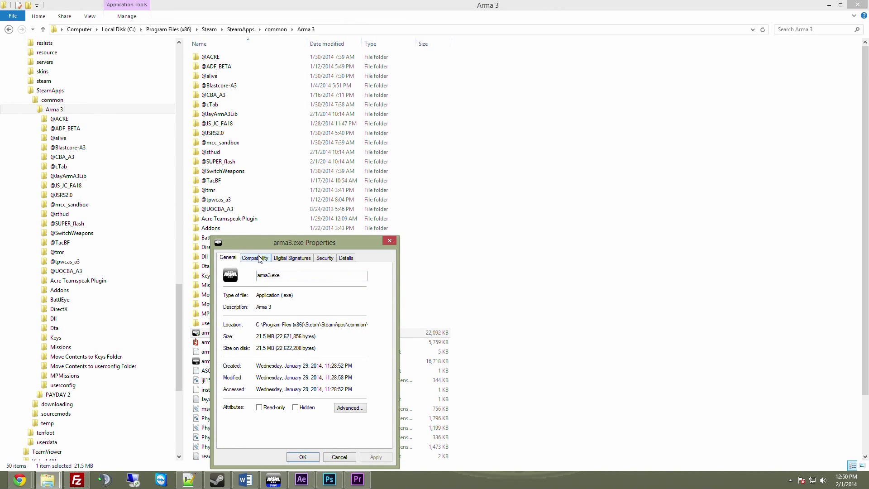
click(259, 259)
drag(266, 243, 341, 94)
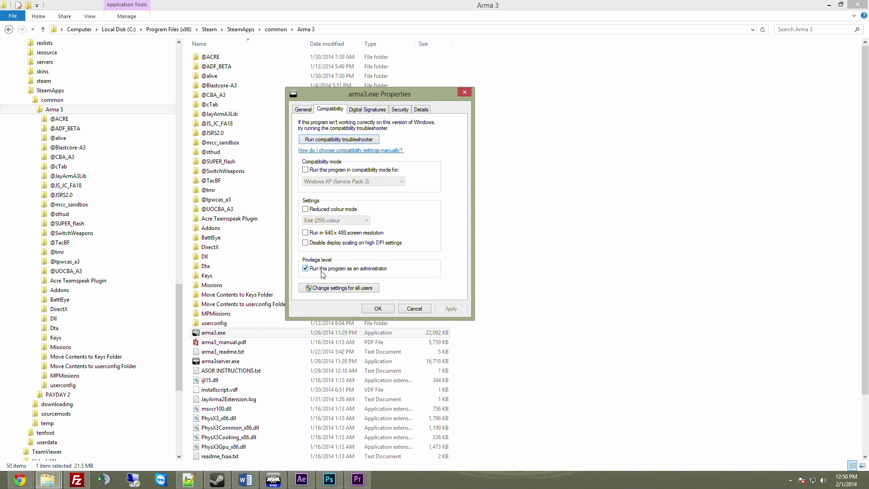
click(378, 309)
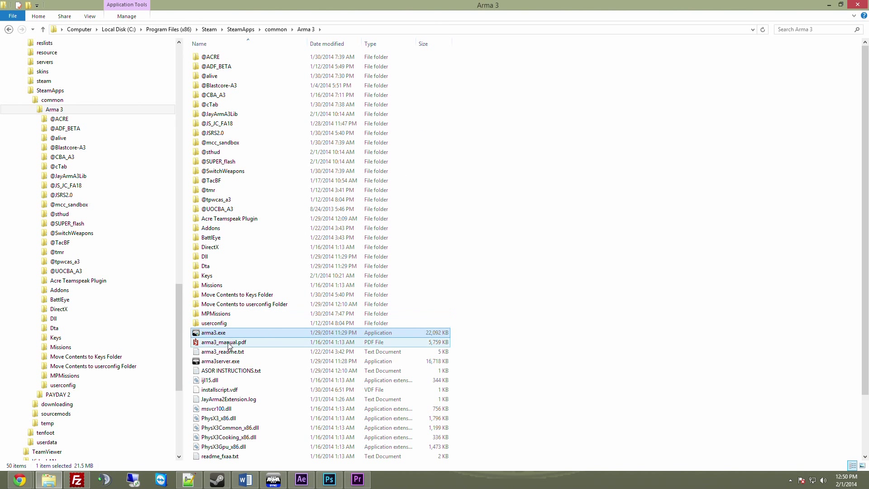
Check the compatibility properties of ArmA3Sync.exe in the ArmA3Sync program folder and accept the dialog
drag(178, 302, 178, 164)
click(50, 166)
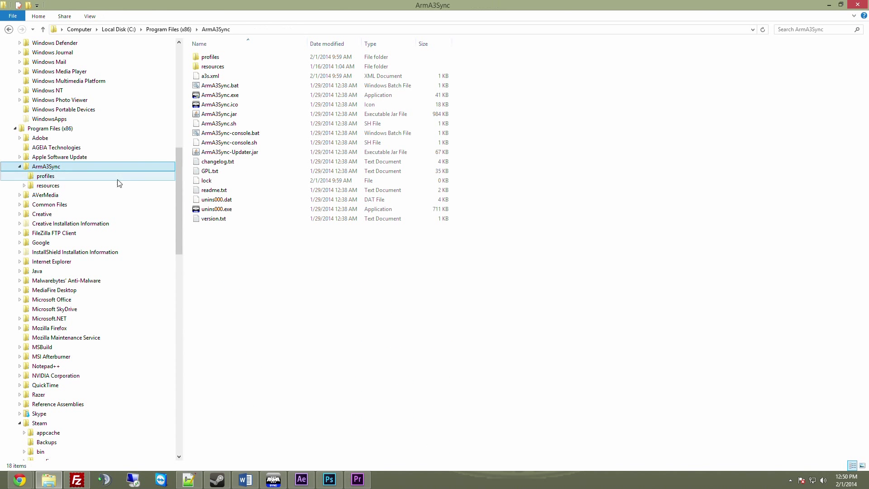
click(224, 95)
right_click(225, 98)
click(252, 260)
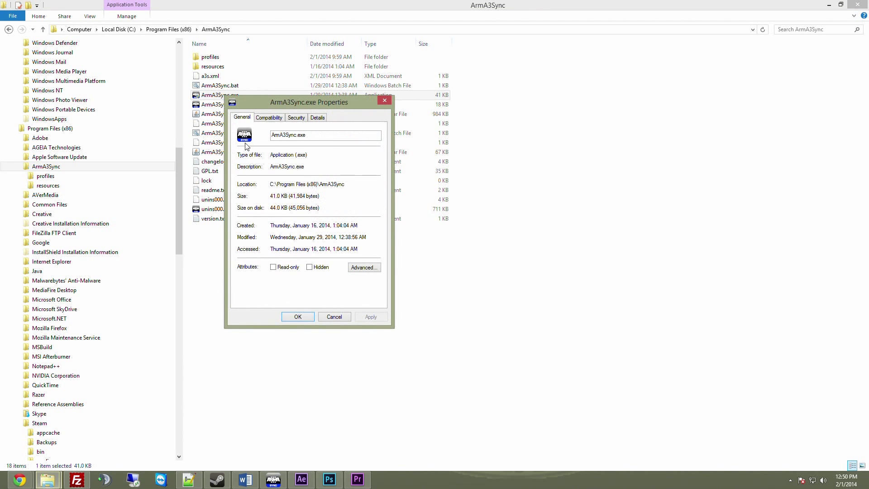
click(269, 118)
click(291, 317)
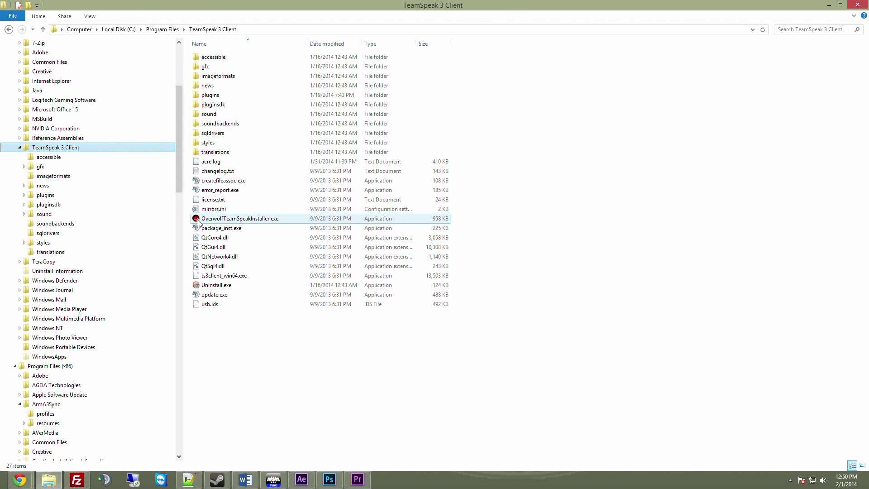
Check the run-as-administrator setting of ts3client_win64.exe in the TeamSpeak 3 Client folder and accept the dialog
right_click(221, 278)
click(260, 444)
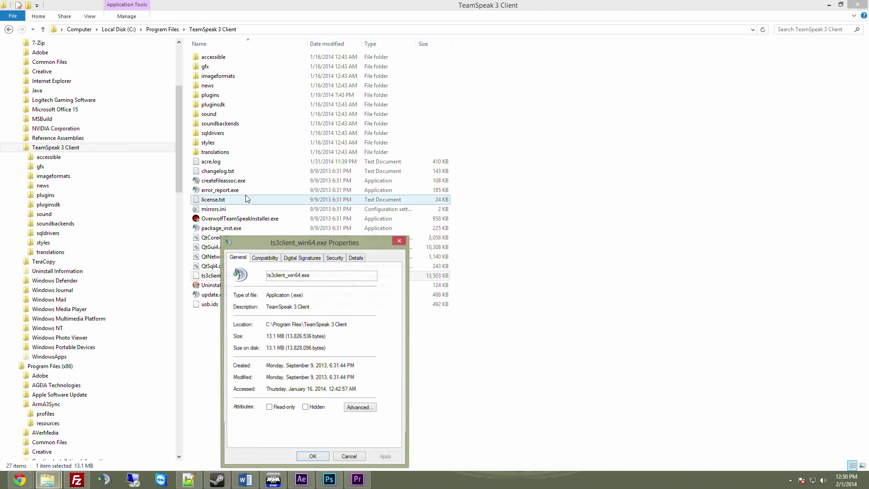
click(264, 258)
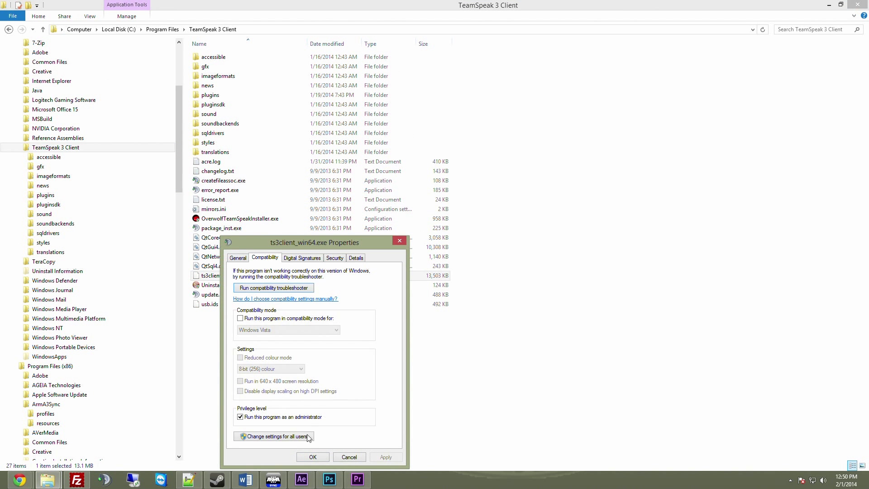
click(313, 457)
Review the ACRE Plugin in TeamSpeak's plugin list, and locate acre_win64.dll in the TeamSpeak 3 Client plugins folder
click(791, 480)
click(791, 405)
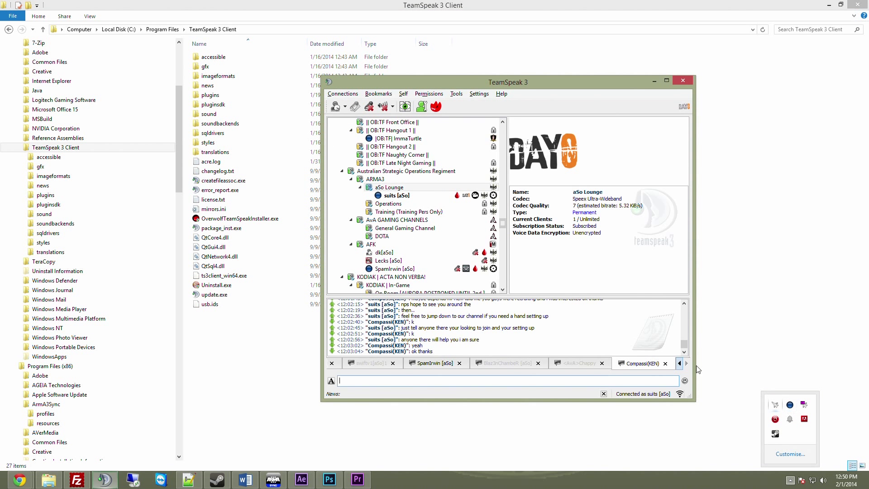
click(481, 95)
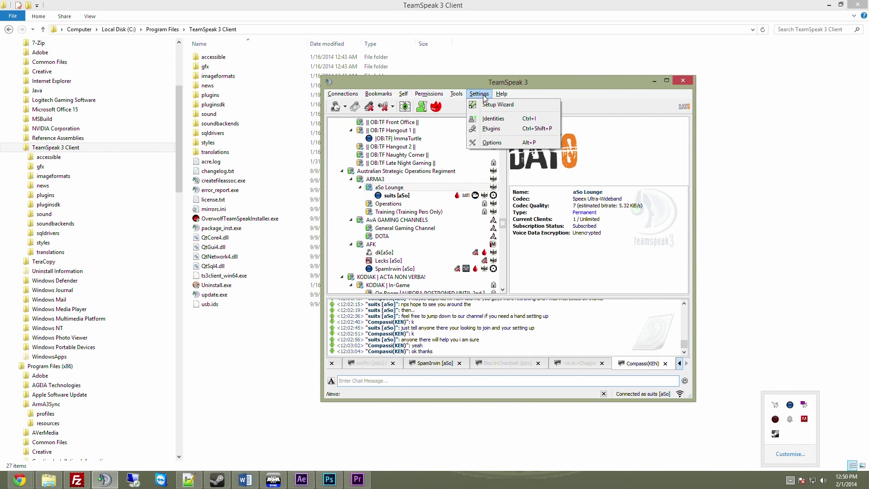
click(492, 129)
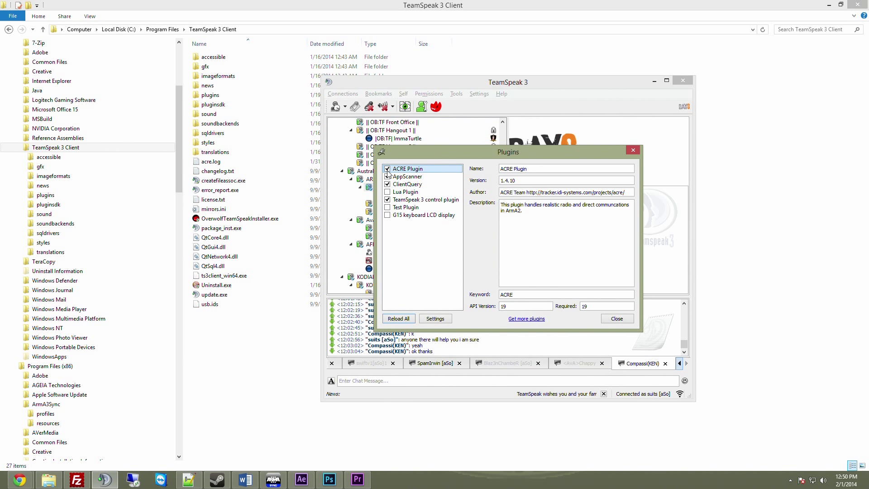
double_click(210, 95)
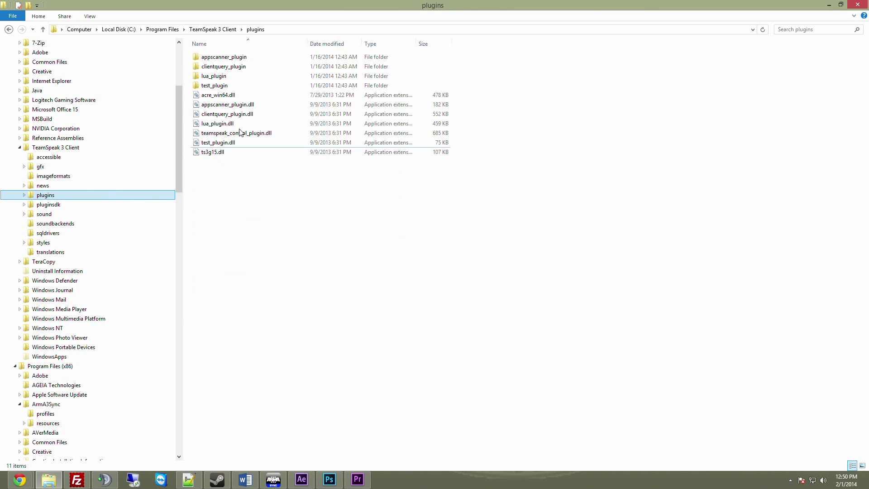
click(244, 94)
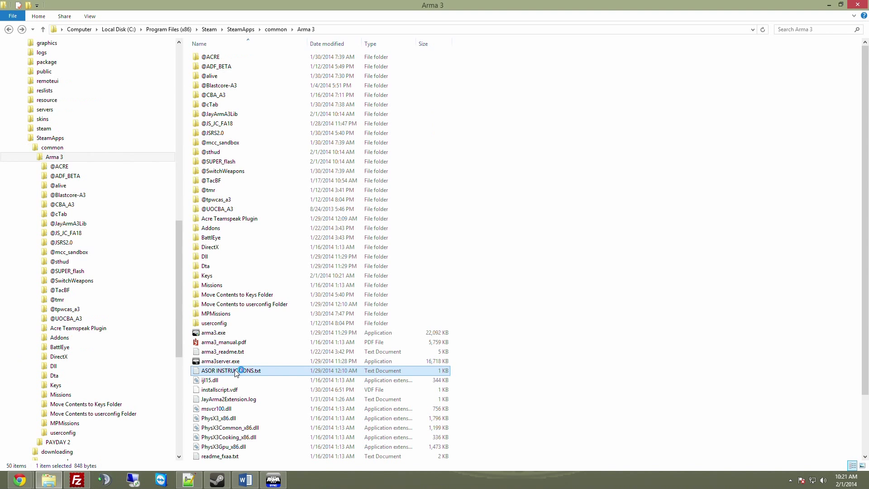
Open ASOR INSTRUCTIONS.txt from the Arma 3 folder and move its window clear of the file names to read it
double_click(244, 371)
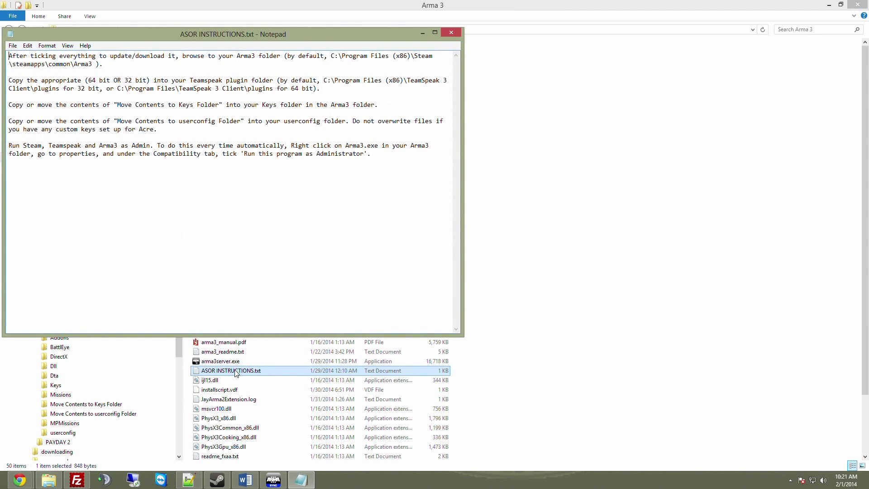
drag(145, 36, 471, 69)
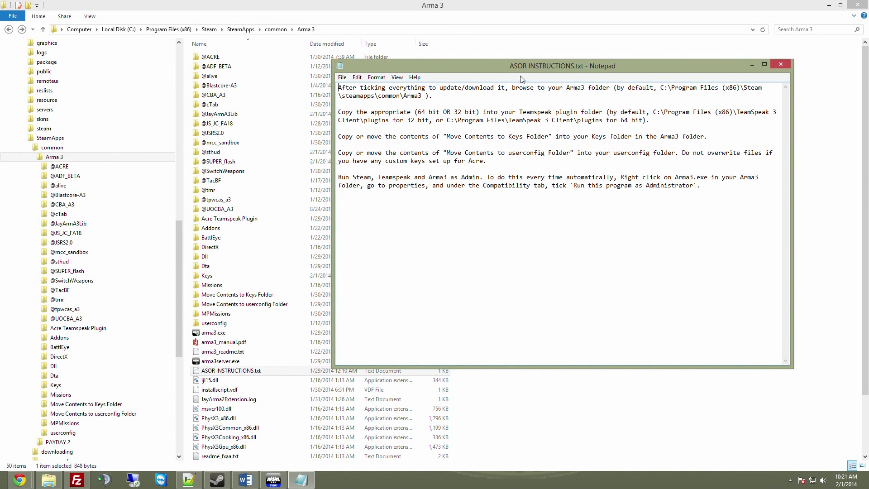